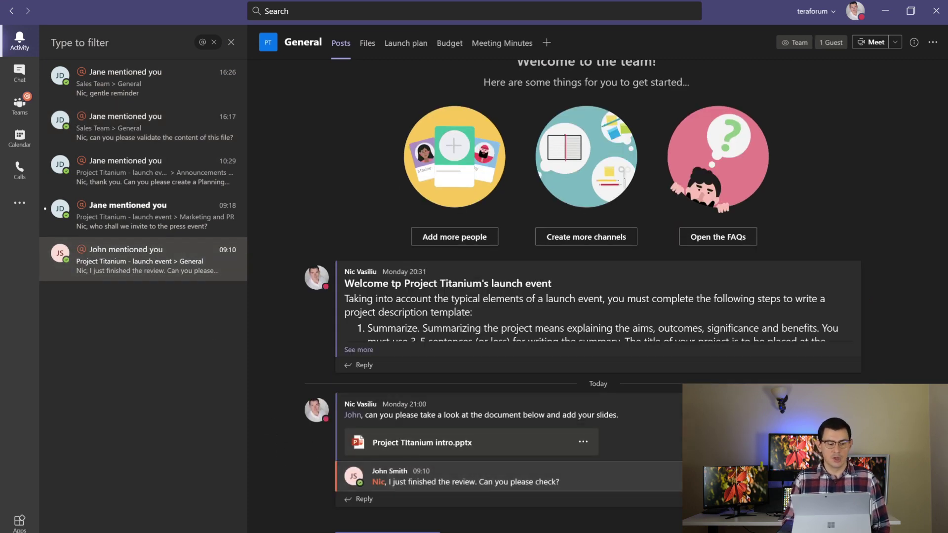
# Step: View the recent chats, and display the files shared in the Project Titanium launch event team's General channel
pyautogui.click(19, 73)
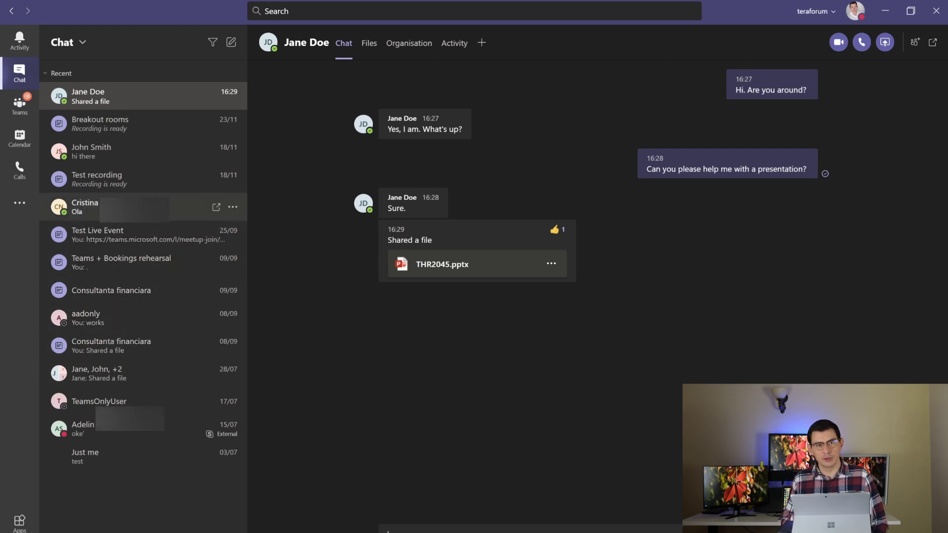
pyautogui.click(134, 207)
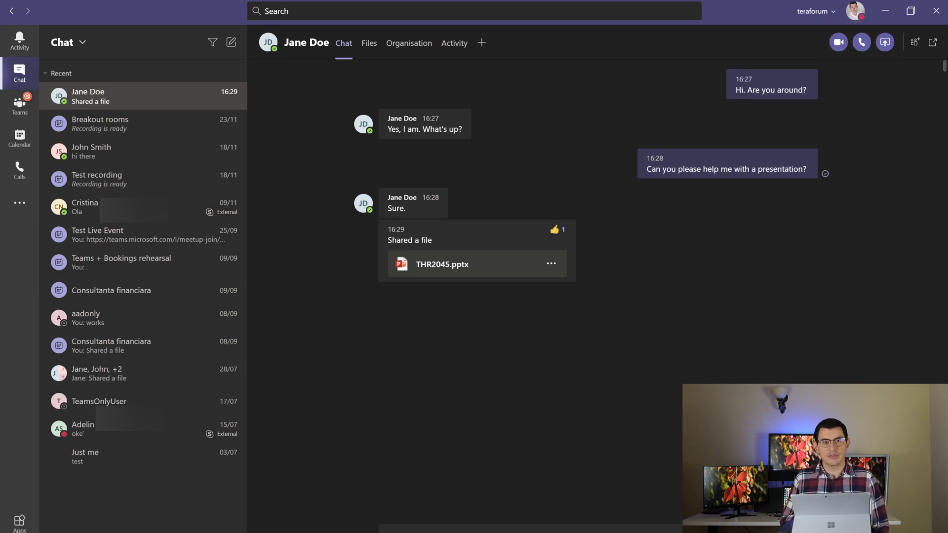
pyautogui.click(20, 103)
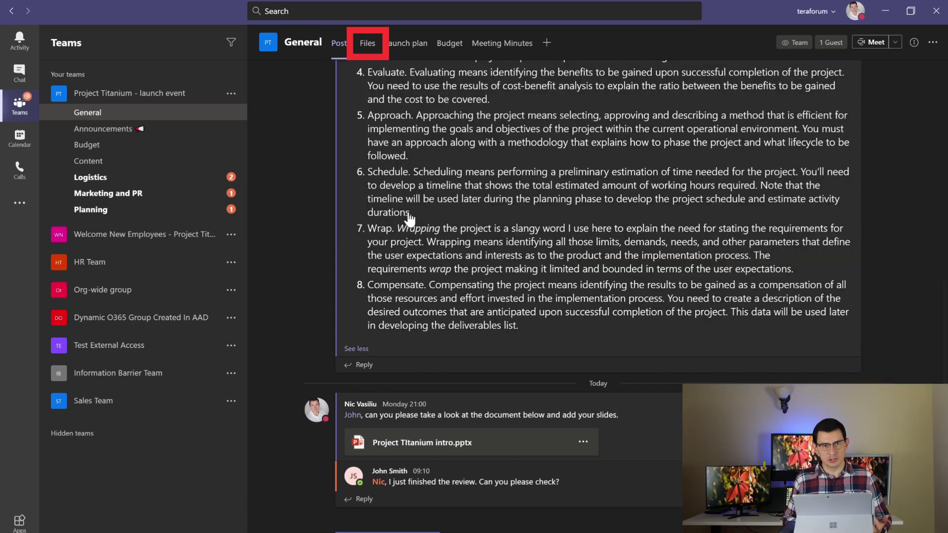
pyautogui.click(367, 43)
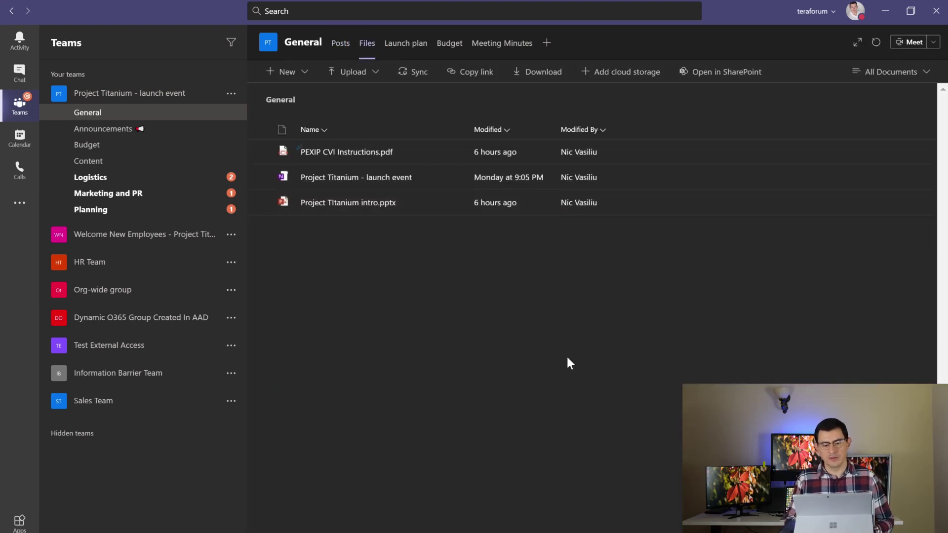
# Step: Delete the Test task from the General channel's launch plan
pyautogui.click(406, 42)
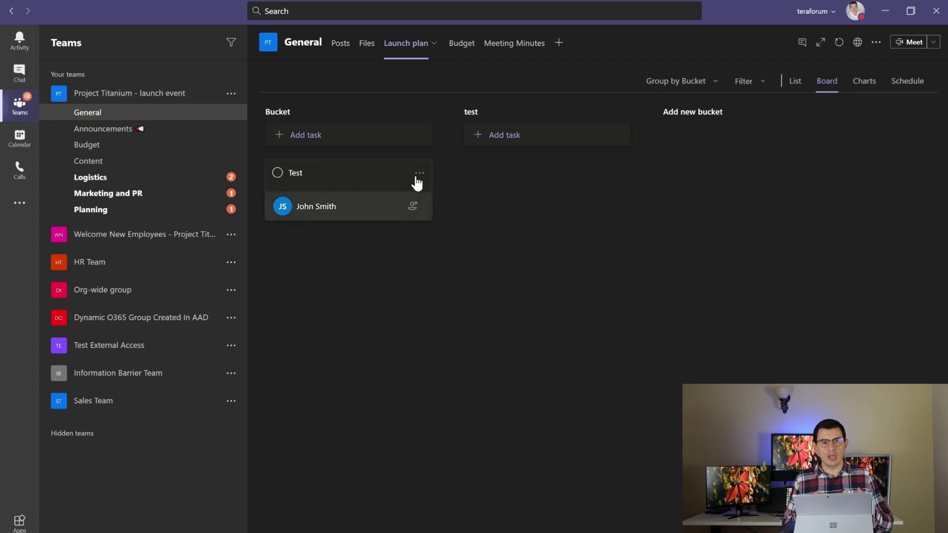
pyautogui.click(418, 174)
pyautogui.click(442, 295)
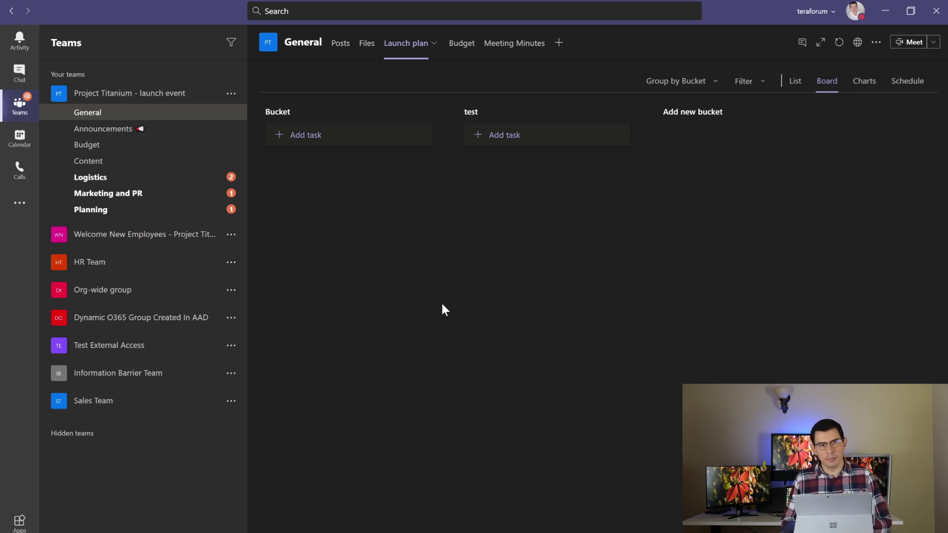
# Step: View the General channel's budget report and read the 20-Nov-20 and 23-Nov-20 pages of its meeting minutes
pyautogui.click(461, 45)
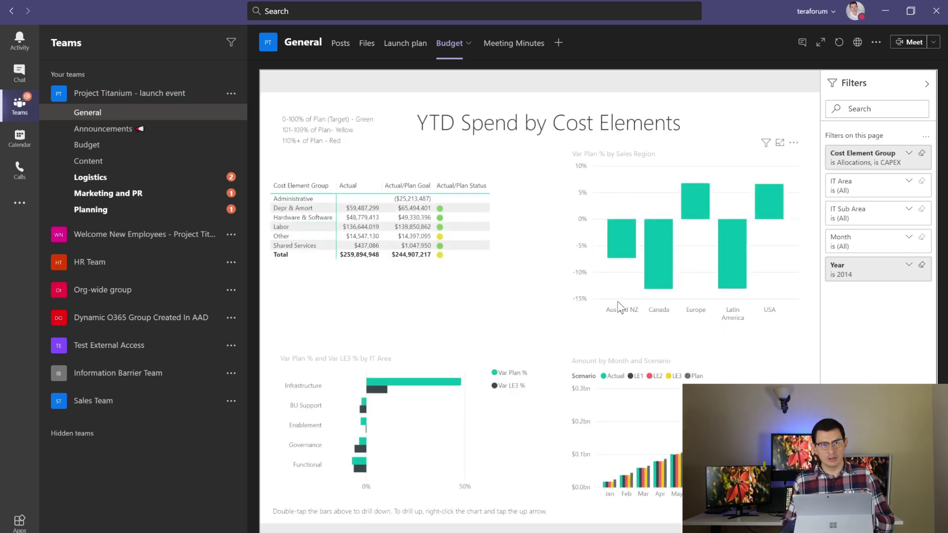
pyautogui.click(501, 43)
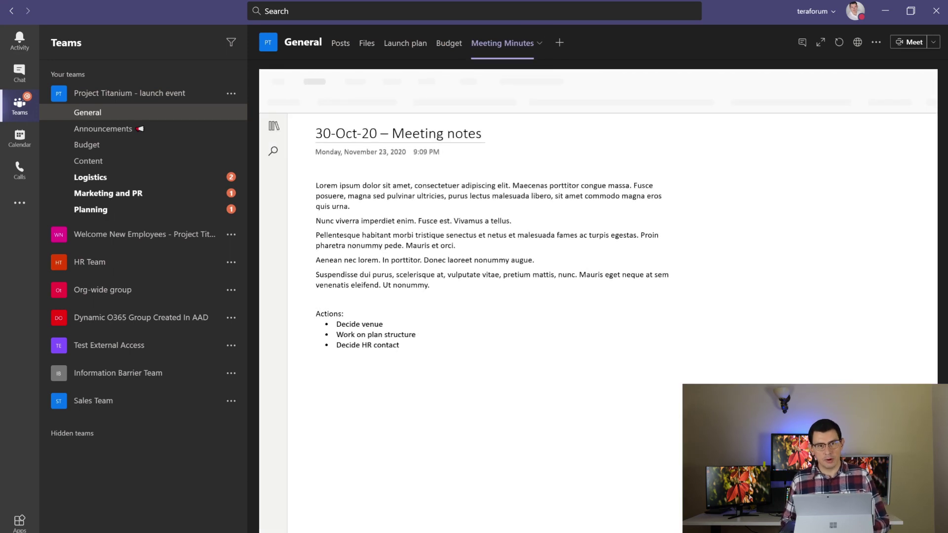
pyautogui.click(273, 128)
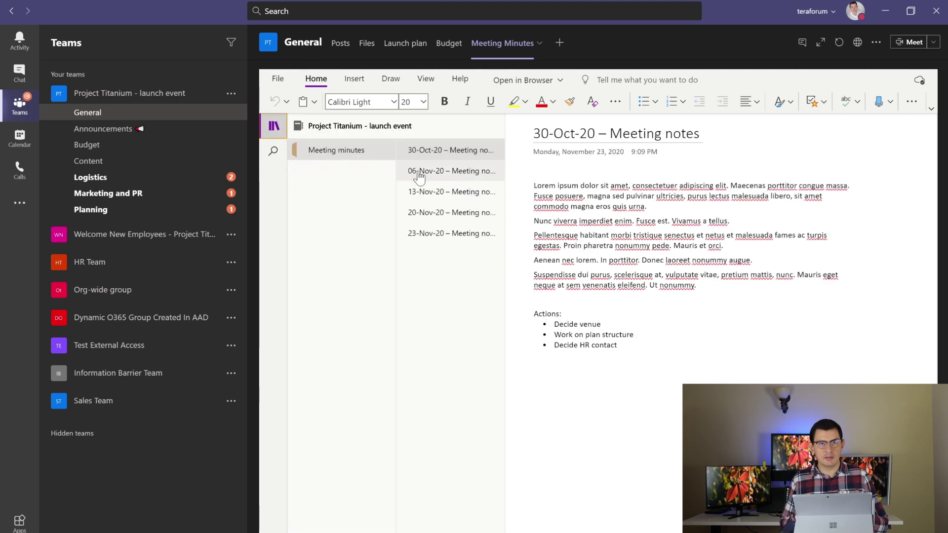
pyautogui.click(422, 214)
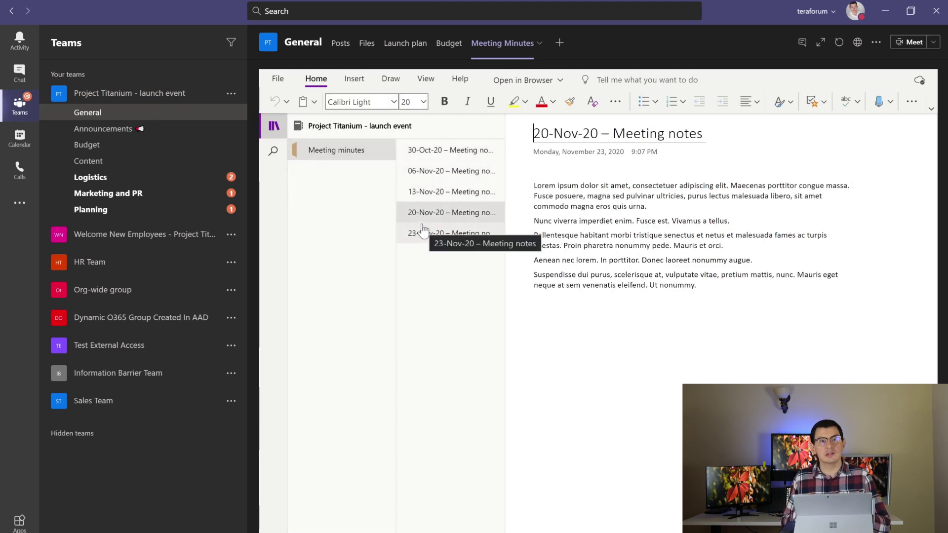
pyautogui.click(423, 232)
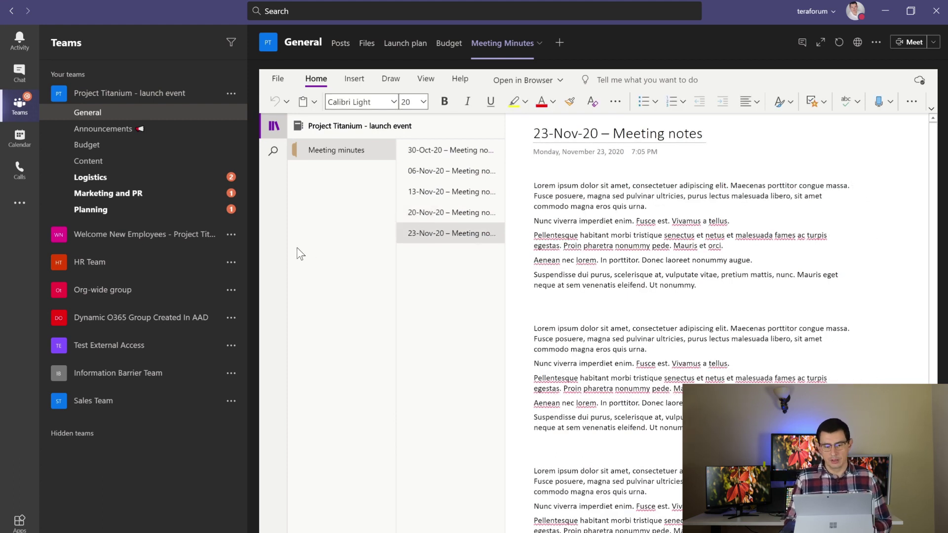
# Step: Open Project TItanium intro.pptx from the channel's files to view the co-authored slides, and close it
pyautogui.click(368, 48)
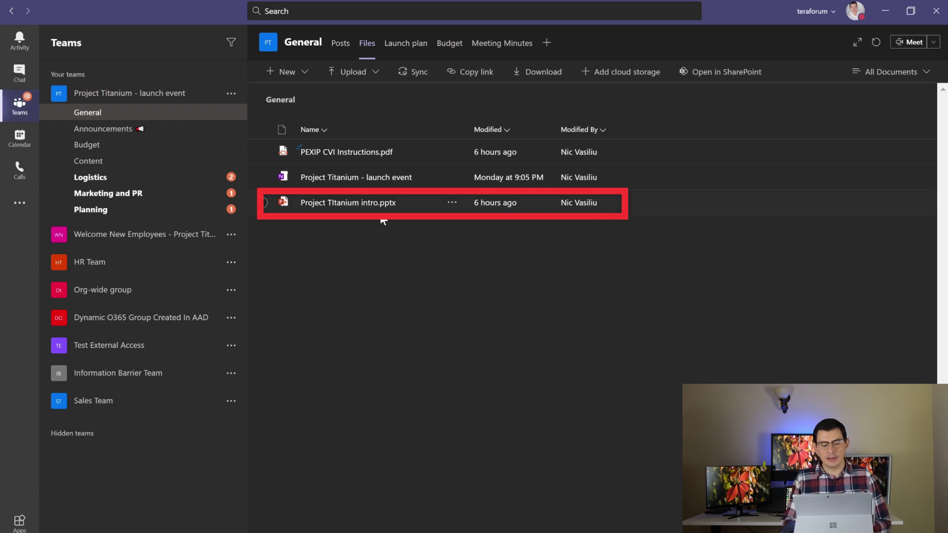
pyautogui.click(380, 202)
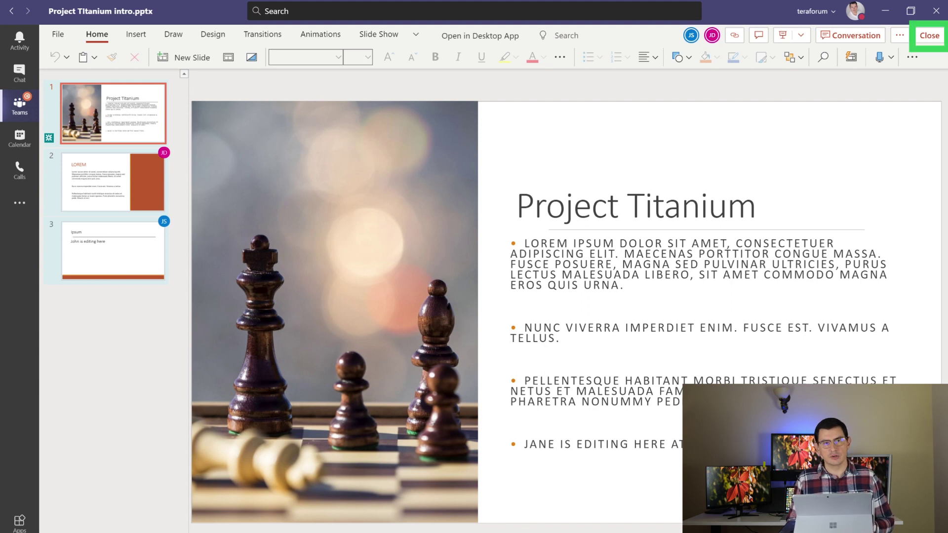
pyautogui.click(927, 37)
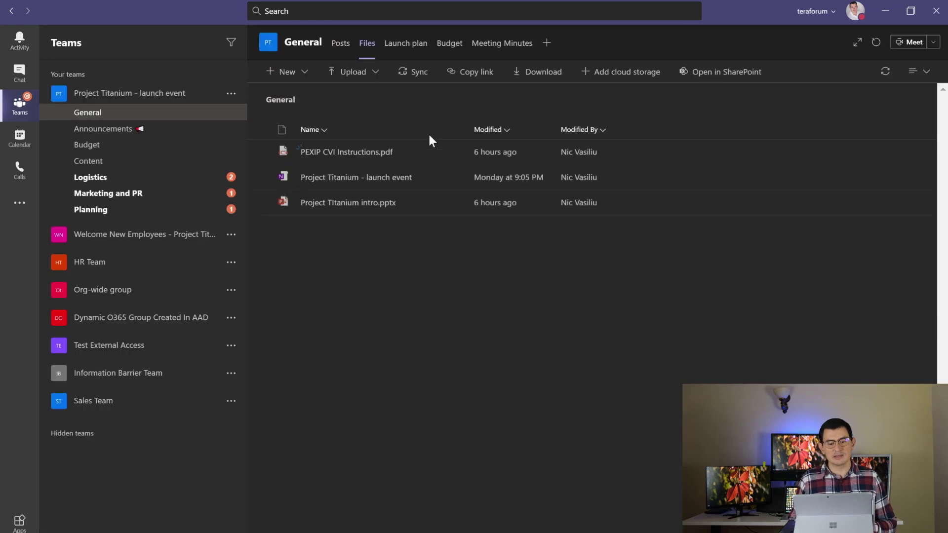
# Step: Add assigned tasks to the launch plan's first bucket: Create Job Description, due 03/12, and Find HR company, due 04/12
pyautogui.click(408, 49)
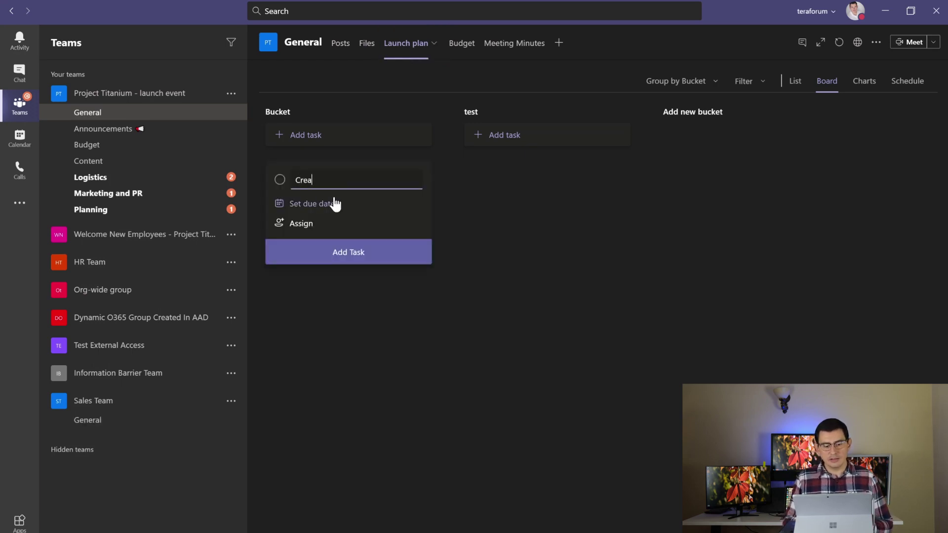
pyautogui.write('te Job Description')
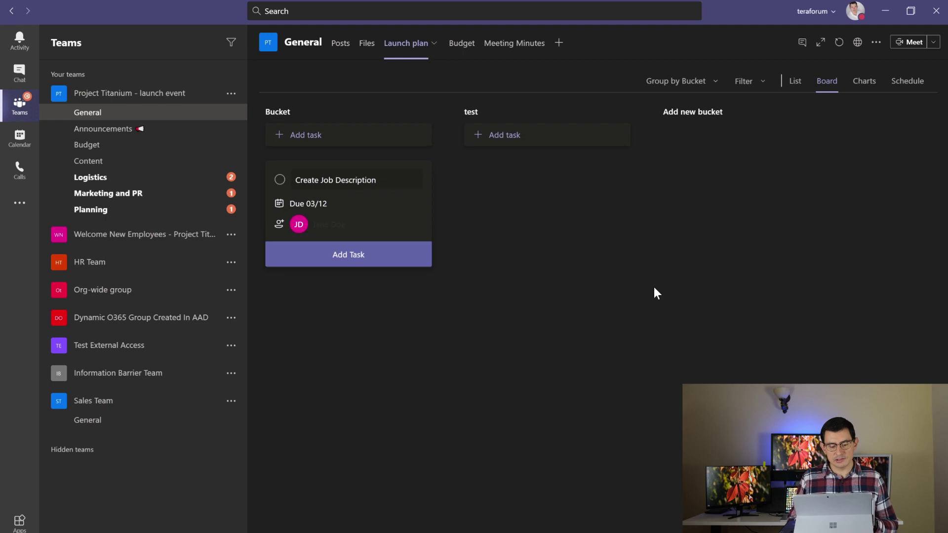
pyautogui.click(349, 251)
pyautogui.write('Find HR comp')
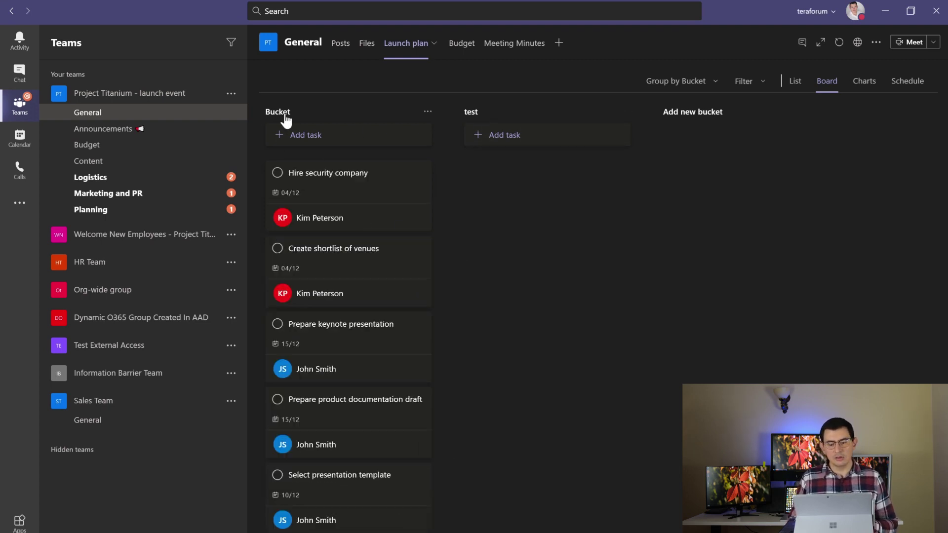
# Step: Rename the launch plan's two buckets to Staff and Supporting material, and add a third bucket named Venue
pyautogui.click(278, 111)
pyautogui.write('Staff')
pyautogui.click(471, 112)
pyautogui.write('Supporting materia')
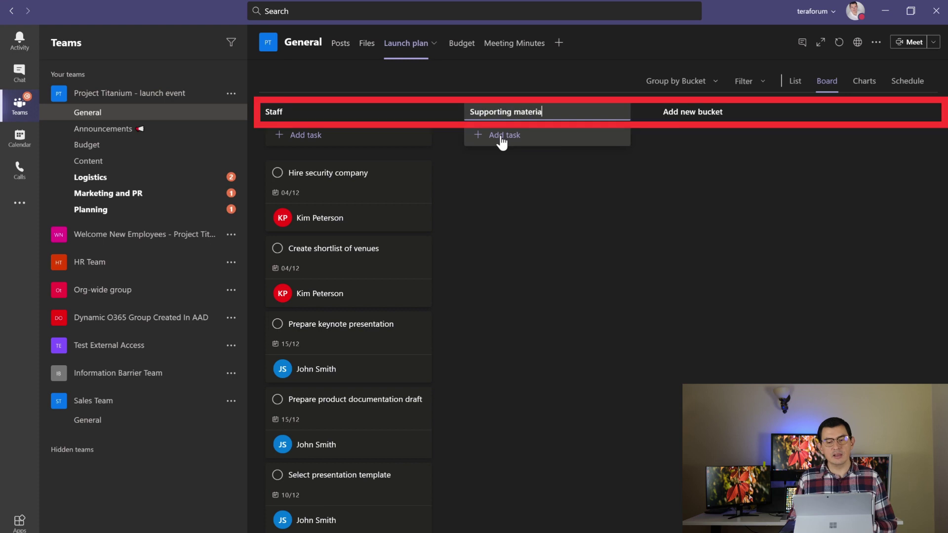
pyautogui.write('l')
pyautogui.press('Return')
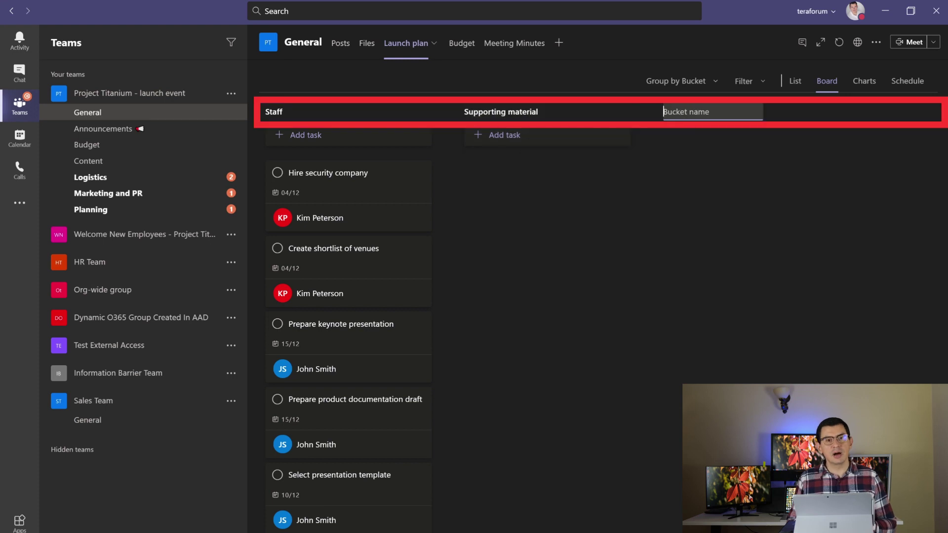
pyautogui.write('Venue')
pyautogui.press('Return')
# Step: Move the security company and venue shortlist tasks to Venue, and the presentation template, keynote and product documentation tasks to Supporting material
pyautogui.moveTo(346, 173); pyautogui.dragTo(727, 262)
pyautogui.moveTo(727, 262); pyautogui.dragTo(731, 266)
pyautogui.moveTo(346, 172); pyautogui.dragTo(476, 195)
pyautogui.moveTo(345, 178); pyautogui.dragTo(494, 250)
pyautogui.moveTo(345, 177); pyautogui.dragTo(493, 178)
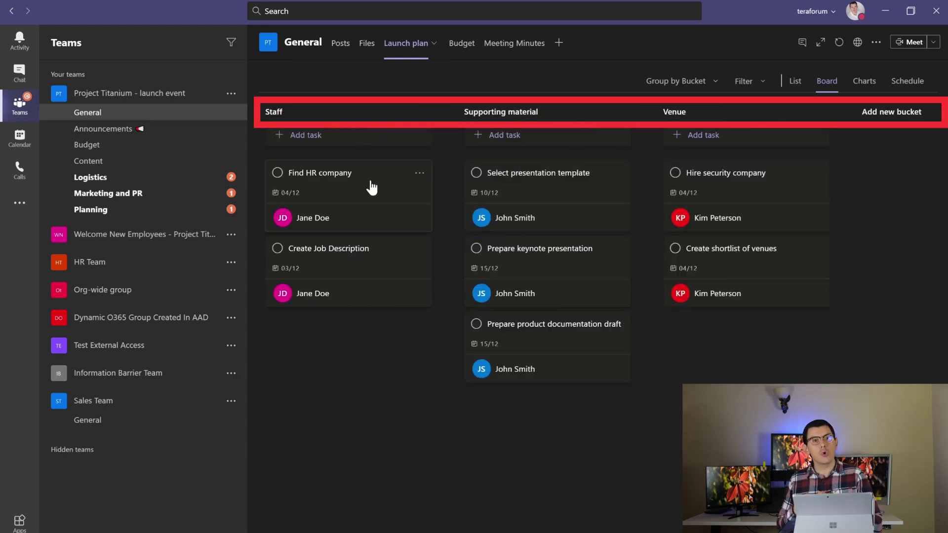
# Step: Set the progress of the Staff tasks Find HR company and Create Job Description to In progress
pyautogui.click(371, 186)
pyautogui.click(666, 236)
pyautogui.click(637, 278)
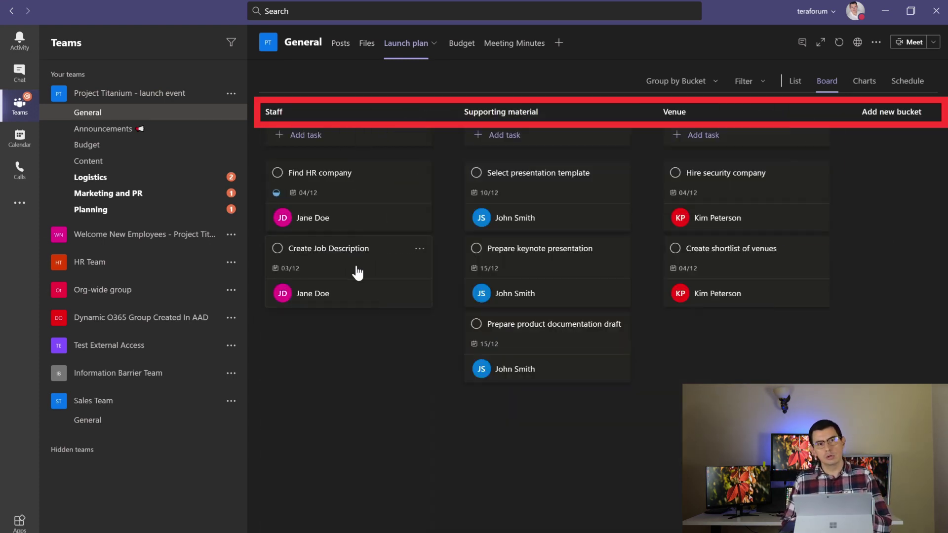
pyautogui.click(356, 271)
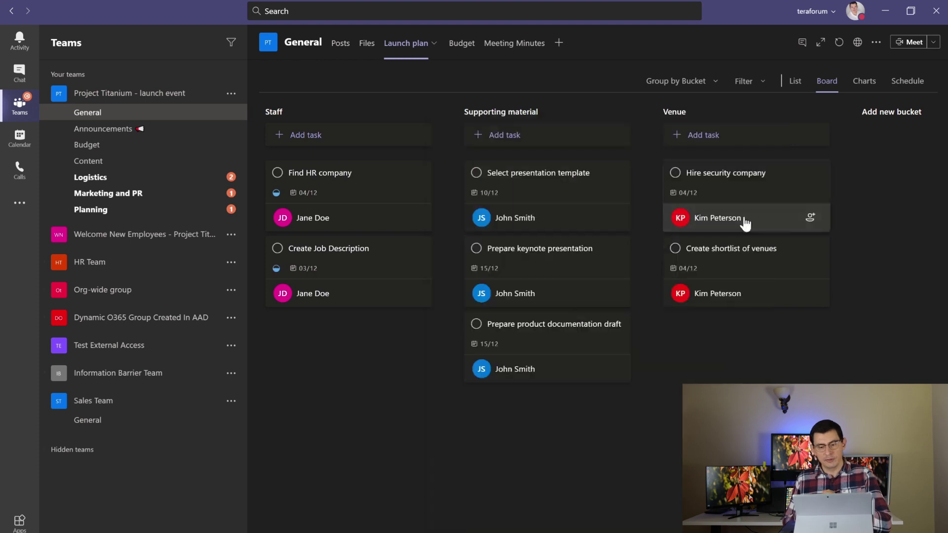
# Step: Set the progress of the Prepare keynote presentation and Create shortlist of venues tasks to In progress
pyautogui.click(518, 247)
pyautogui.click(666, 237)
pyautogui.click(636, 275)
pyautogui.click(745, 127)
pyautogui.click(757, 254)
pyautogui.click(666, 236)
pyautogui.click(636, 275)
pyautogui.click(745, 127)
# Step: Add a task named Create draft contract to the Venue bucket, due 25/11/2020 and assigned to a team member
pyautogui.click(703, 135)
pyautogui.write('Create draft contract')
pyautogui.click(709, 204)
pyautogui.click(725, 307)
pyautogui.click(698, 223)
pyautogui.click(719, 294)
pyautogui.click(746, 251)
# Step: Set the Create draft contract task's progress to In progress and close its details
pyautogui.click(756, 292)
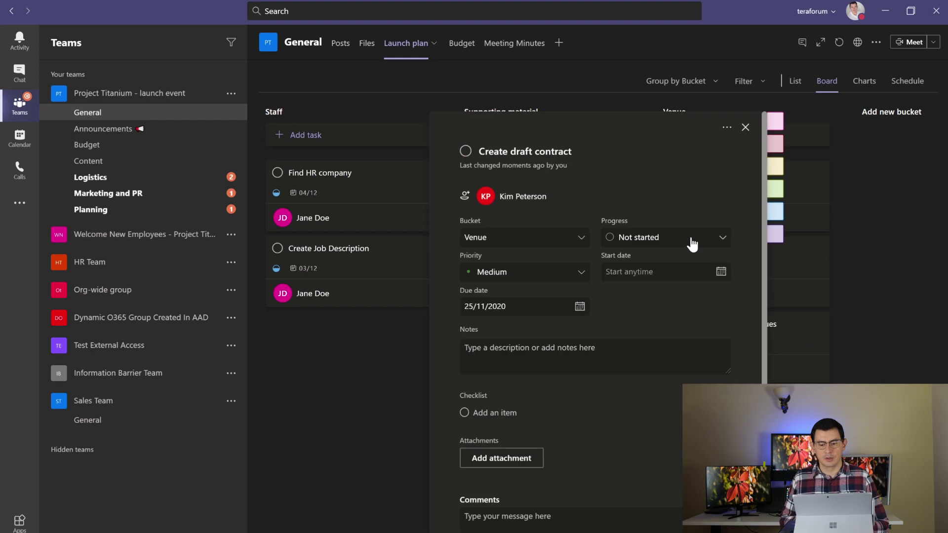
pyautogui.click(666, 237)
pyautogui.click(636, 275)
pyautogui.click(745, 127)
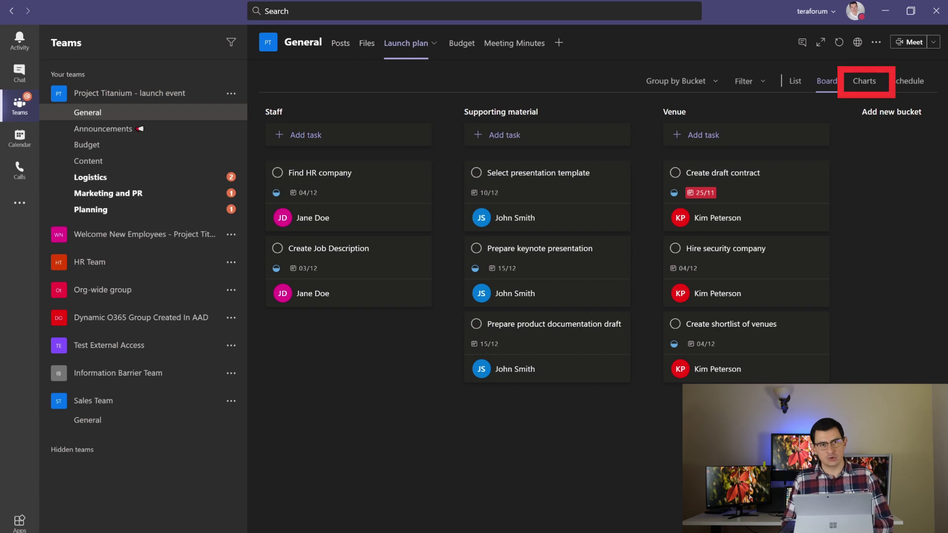
# Step: Review the launch plan's charts of tasks by status, bucket, priority and member
pyautogui.click(859, 88)
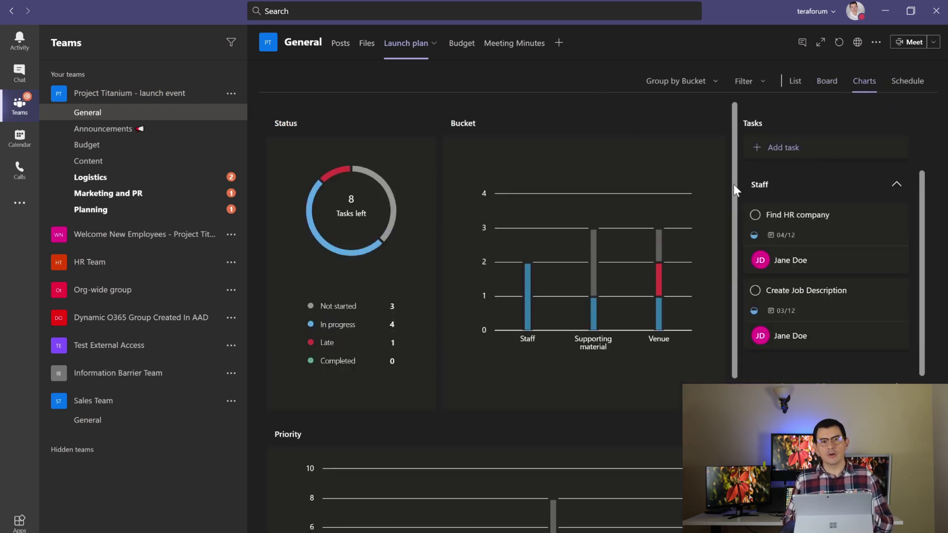
pyautogui.moveTo(733, 184)
pyautogui.mouseDown()
pyautogui.moveTo(736, 311)
pyautogui.moveTo(751, 339)
pyautogui.mouseUp()
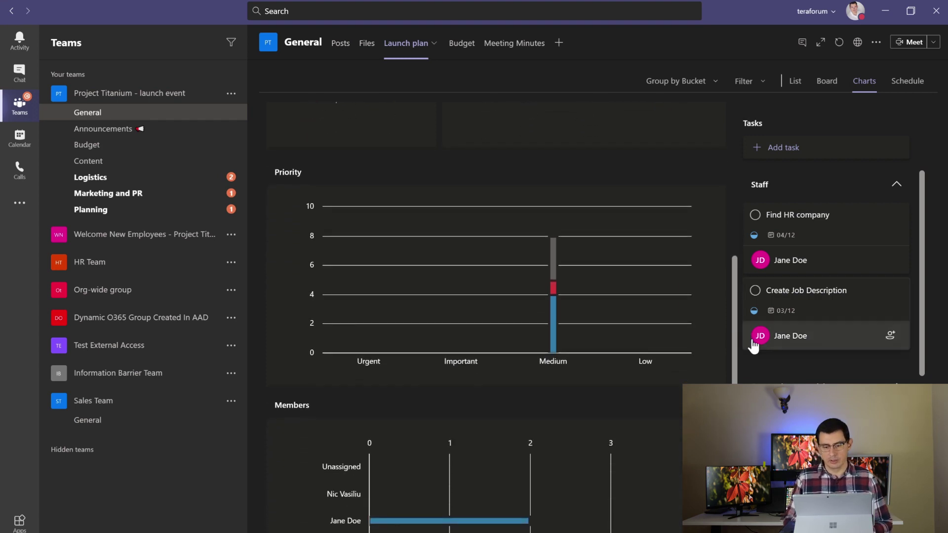
# Step: Browse the General channel's meeting minutes notebook, opening the 20-Nov-20 and 13-Nov-20 pages
pyautogui.click(522, 48)
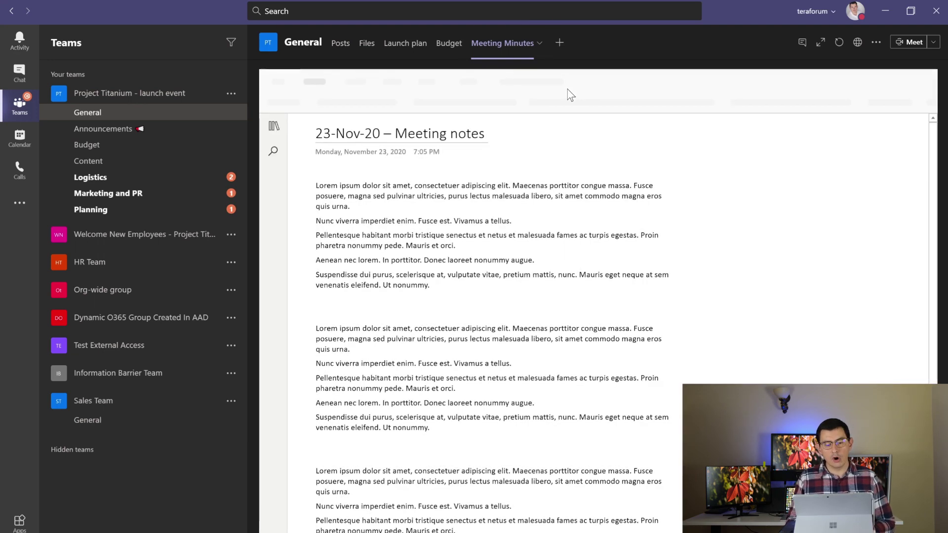
pyautogui.click(273, 126)
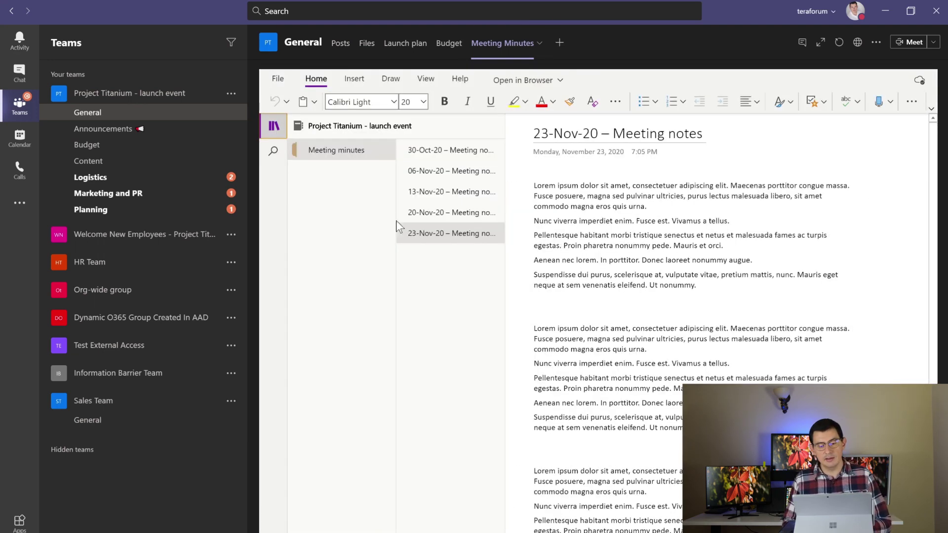
pyautogui.click(433, 213)
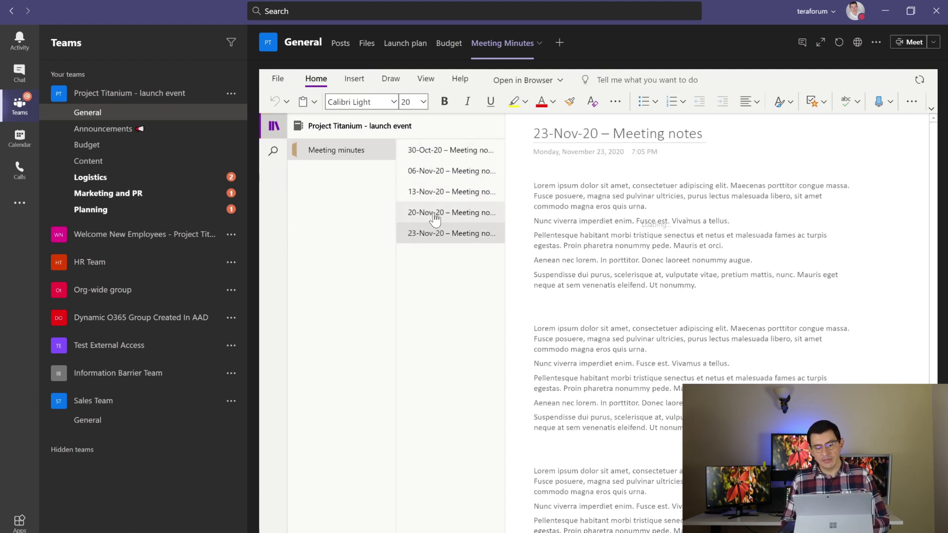
pyautogui.click(432, 195)
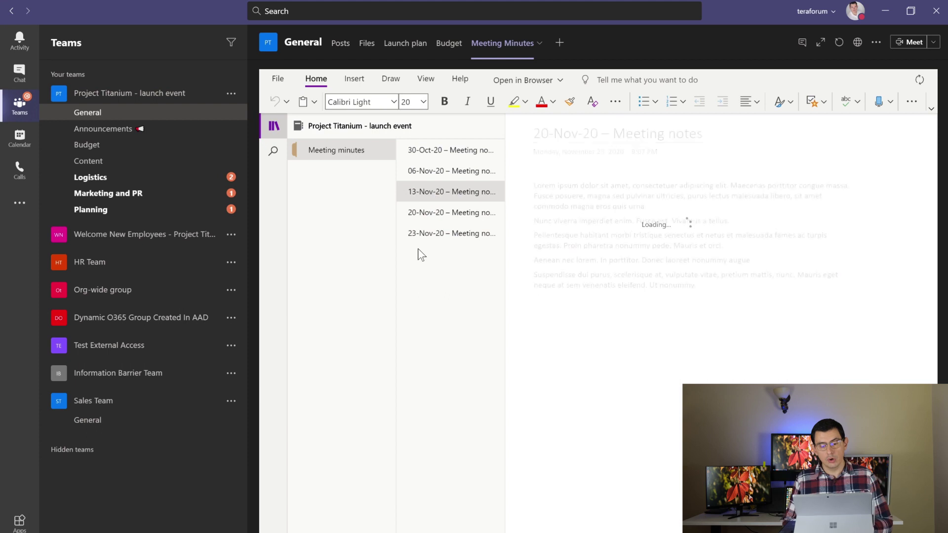
# Step: View the posts and files of the Announcements channel
pyautogui.click(127, 128)
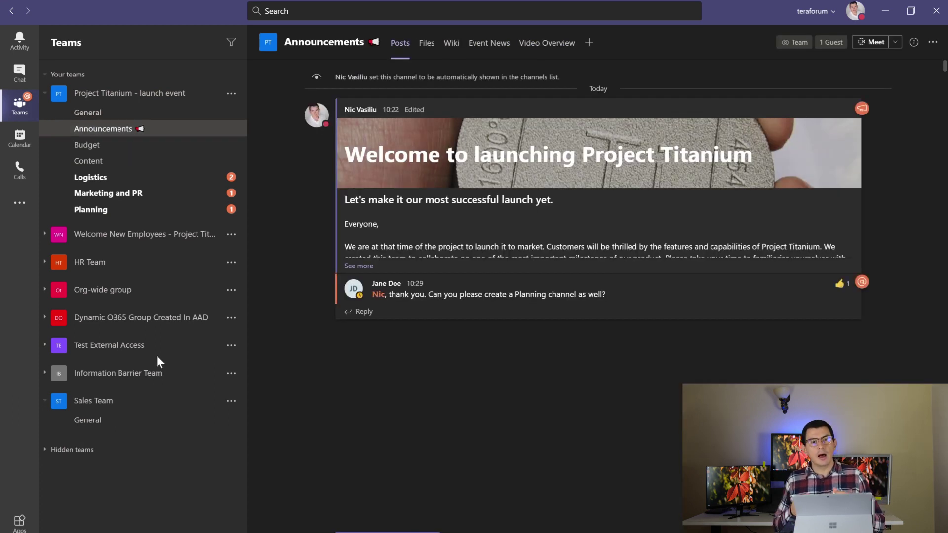
pyautogui.click(427, 58)
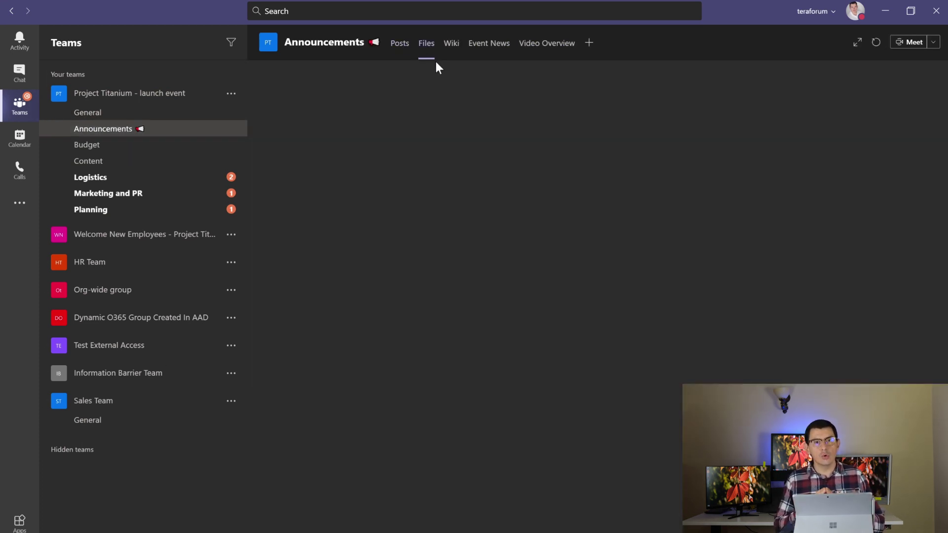
pyautogui.click(400, 45)
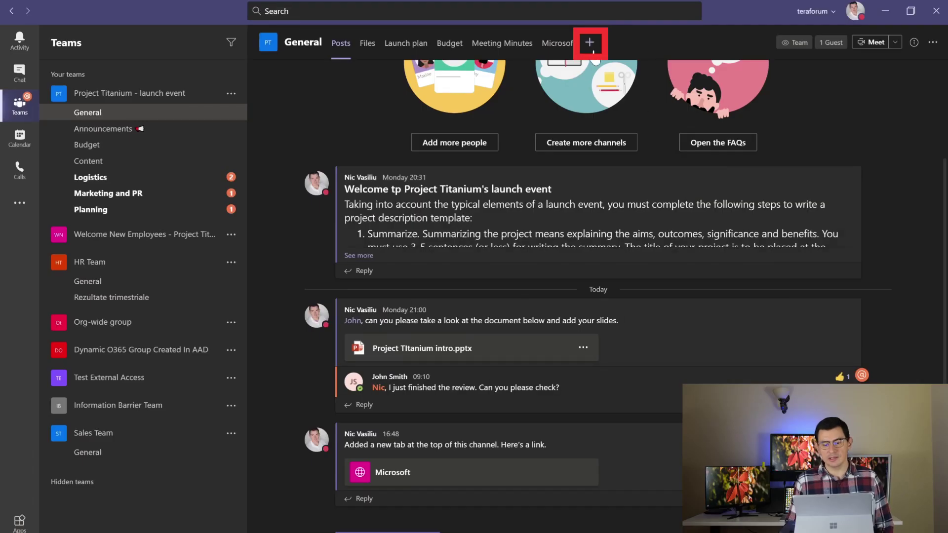
# Step: Browse the apps that can be added as a new tab in the General channel
pyautogui.click(590, 43)
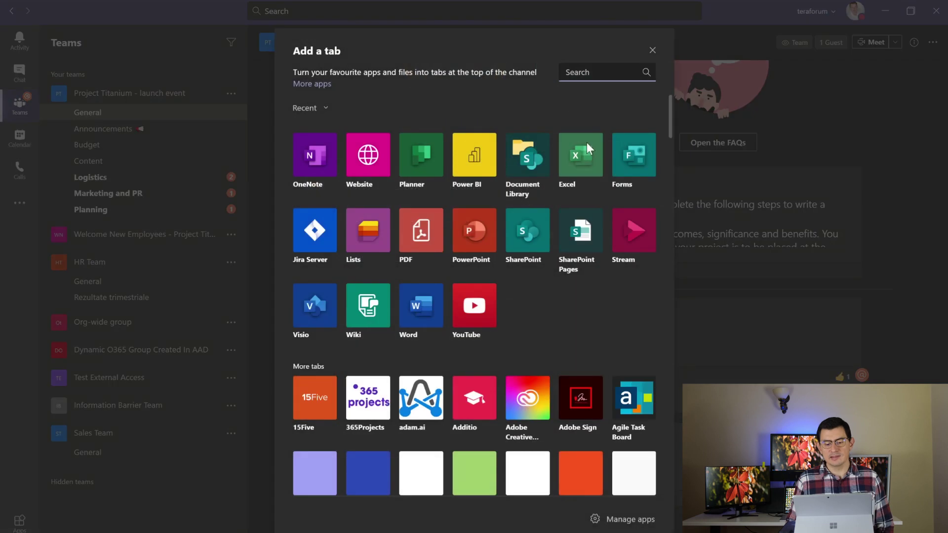
pyautogui.moveTo(667, 125); pyautogui.dragTo(674, 76)
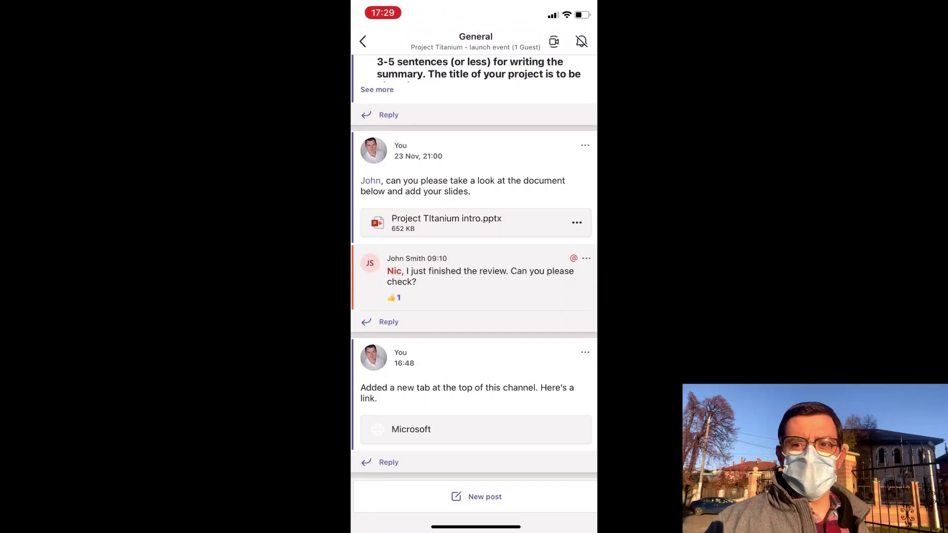
# Step: Look through the General channel's posts and files on mobile, previewing the Project TItanium intro.pptx presentation
pyautogui.scroll(2, 474, 279)
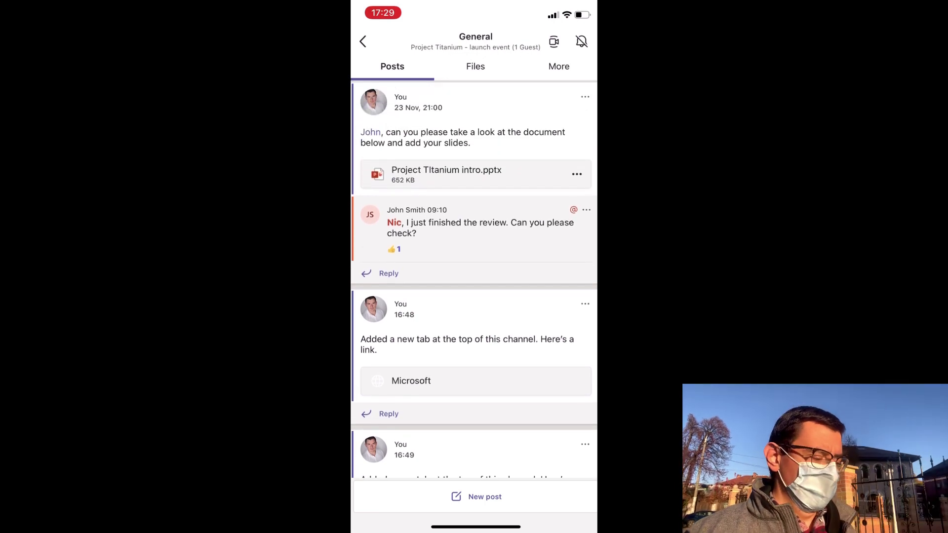
pyautogui.click(475, 66)
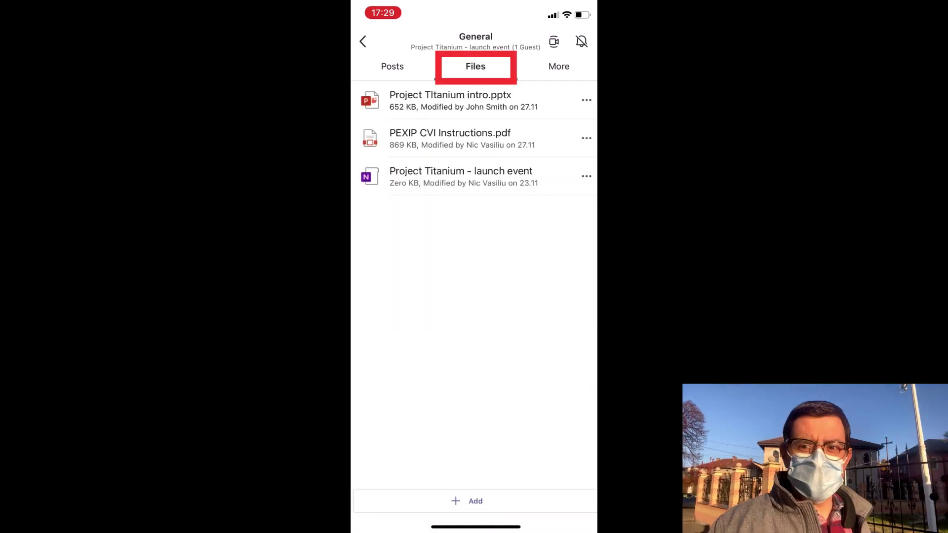
pyautogui.click(450, 100)
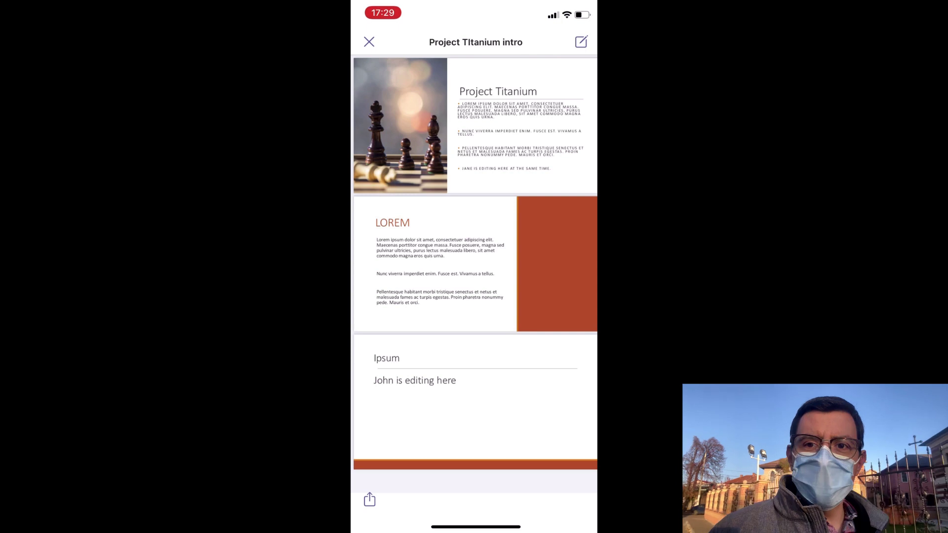
pyautogui.click(368, 41)
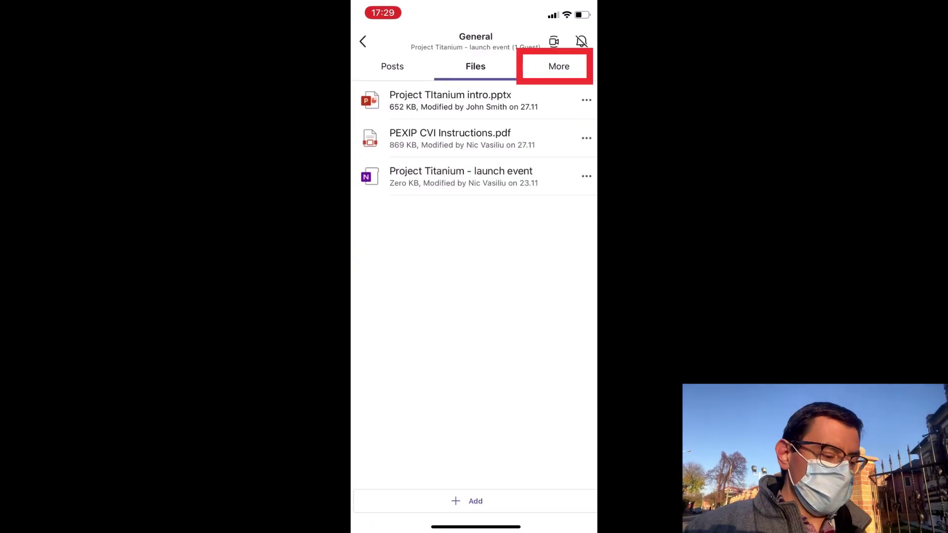
# Step: Open the General channel's Launch plan on mobile and browse its task buckets, including Staff and Venue
pyautogui.click(559, 66)
pyautogui.click(420, 97)
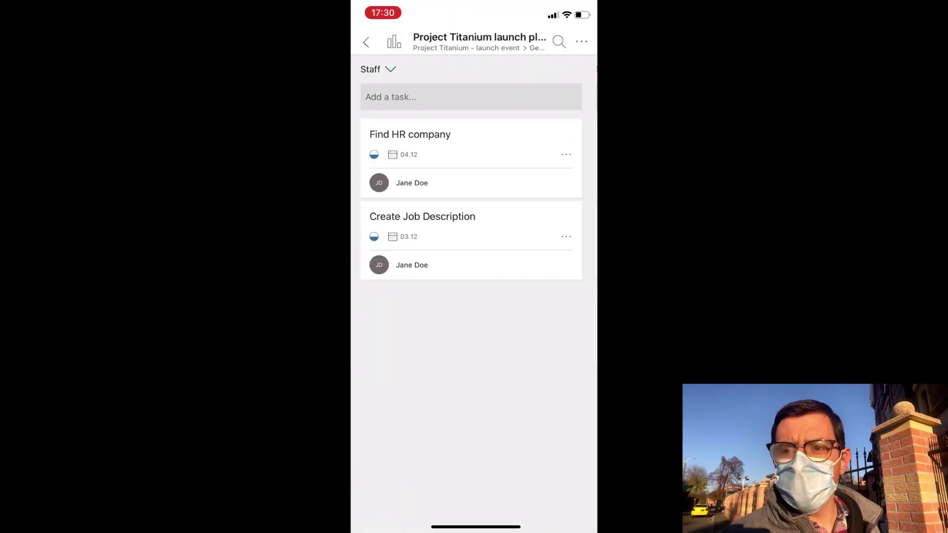
pyautogui.hscroll(5, 472, 222)
pyautogui.hscroll(5, 472, 222)
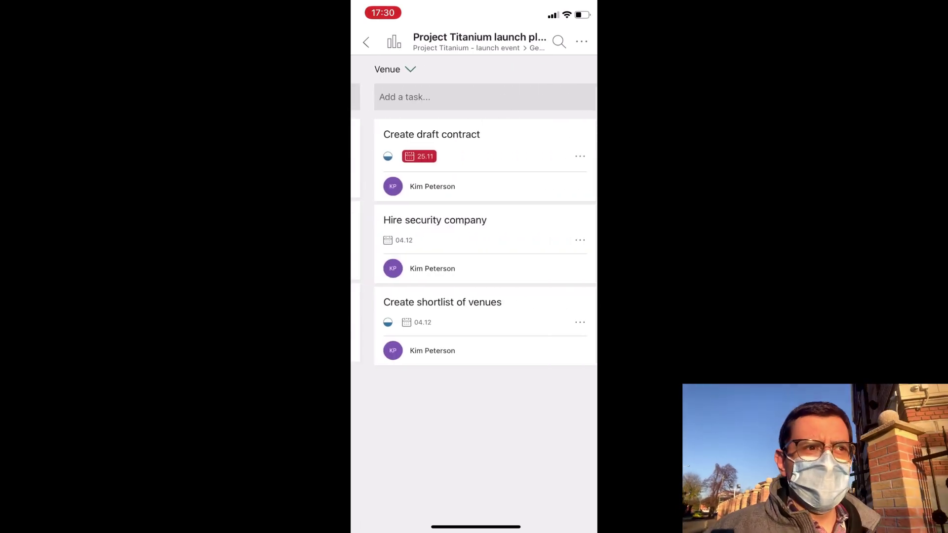
pyautogui.hscroll(5, 472, 222)
pyautogui.hscroll(-5, 471, 222)
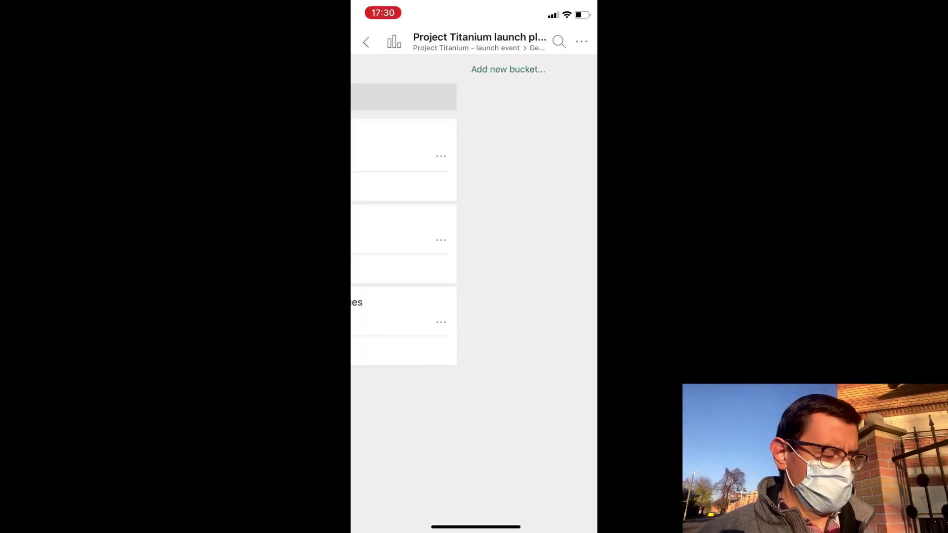
pyautogui.click(366, 42)
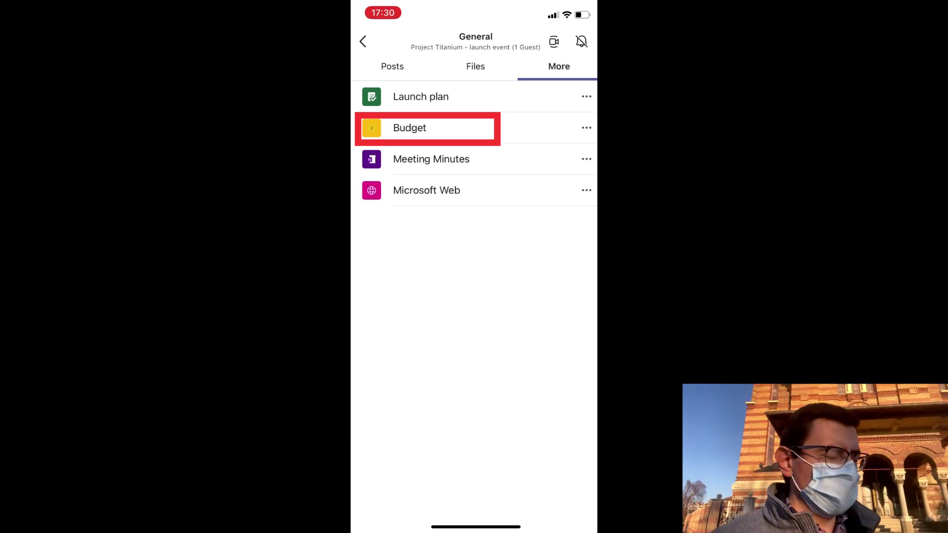
# Step: Open the channel's Budget report, view the IT Spend Trend page and switch to the Spend By Cost Elements page
pyautogui.click(409, 128)
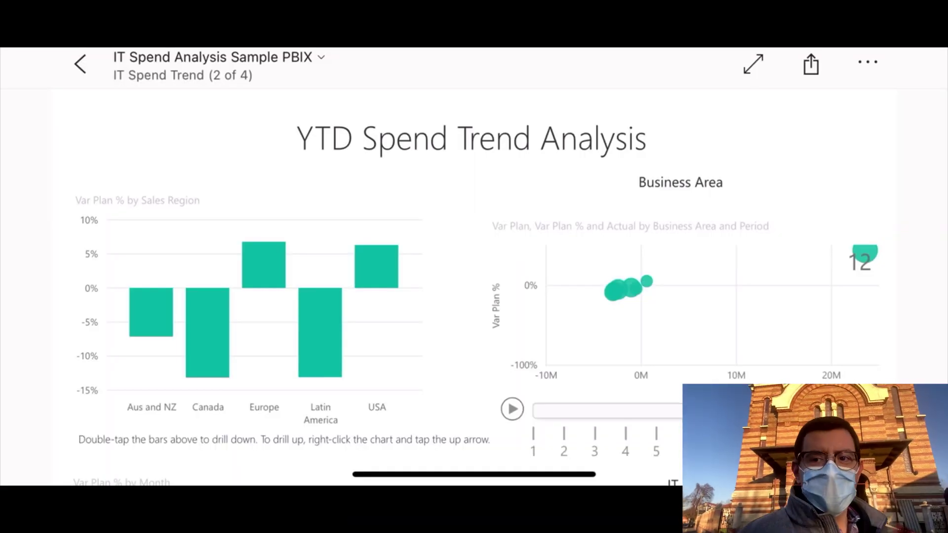
pyautogui.scroll(-5, 345, 276)
pyautogui.scroll(5, 346, 276)
pyautogui.click(641, 435)
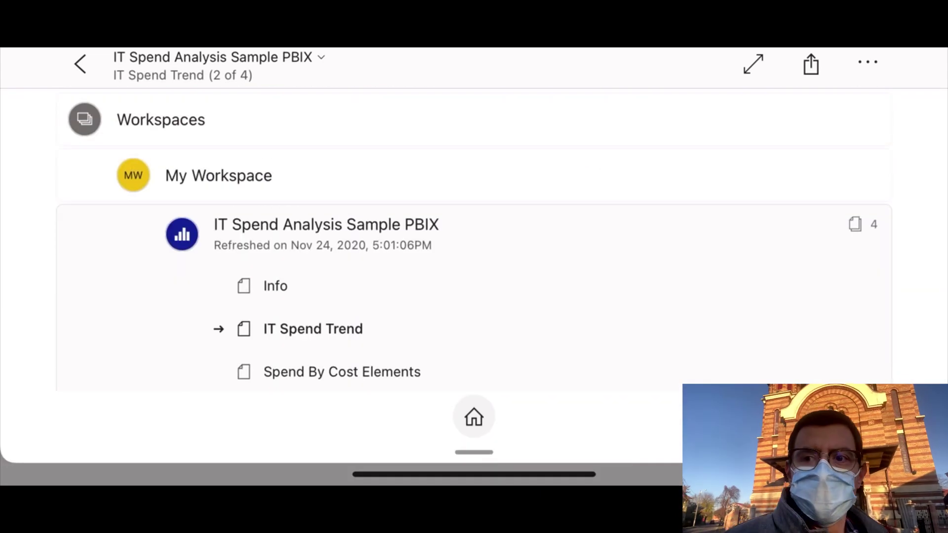
pyautogui.click(342, 372)
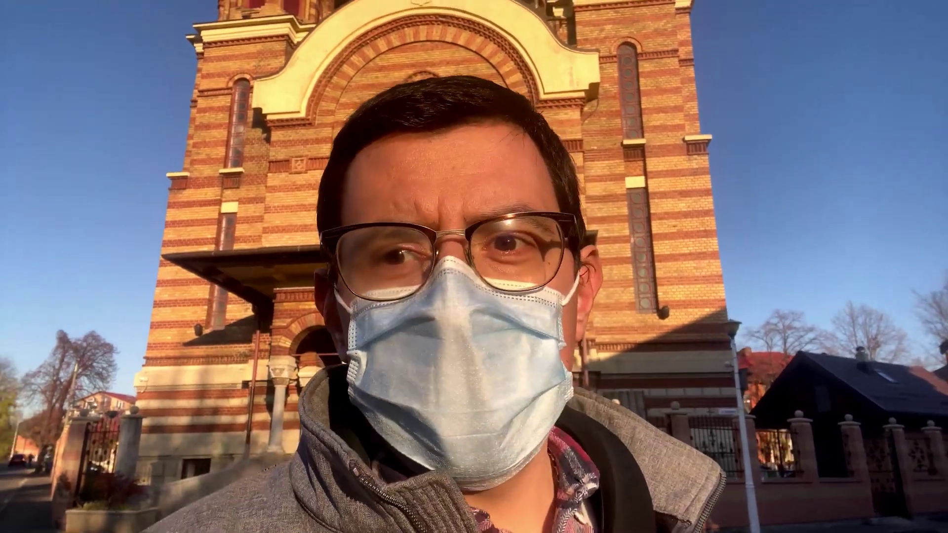